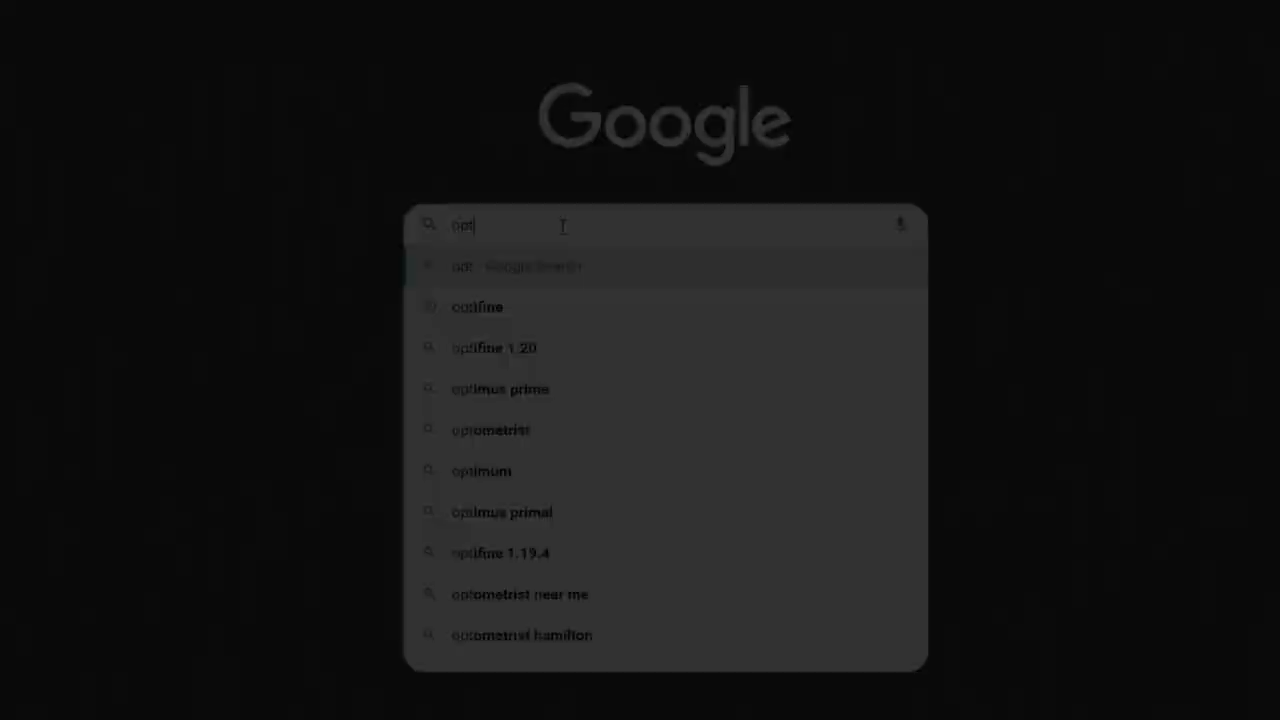
type("ifine")
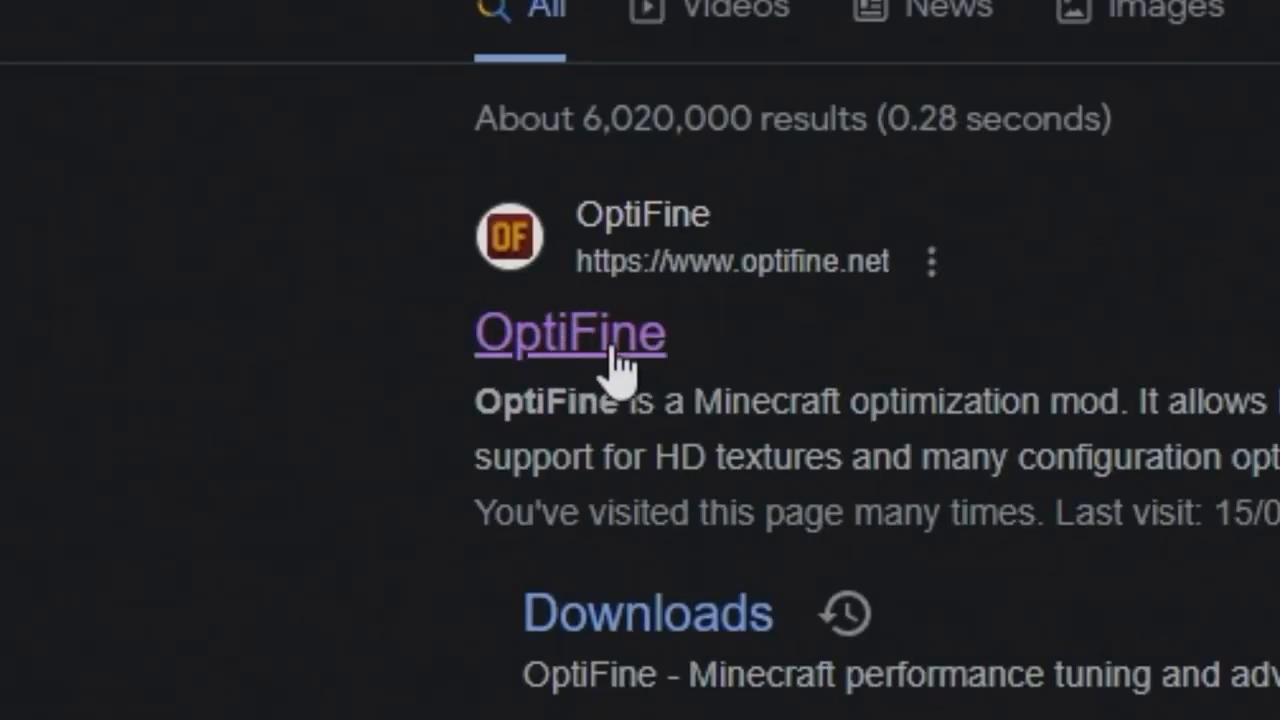
Reach the OptiFine downloads page and expand the Minecraft 1.20 preview versions
left_click(618, 365)
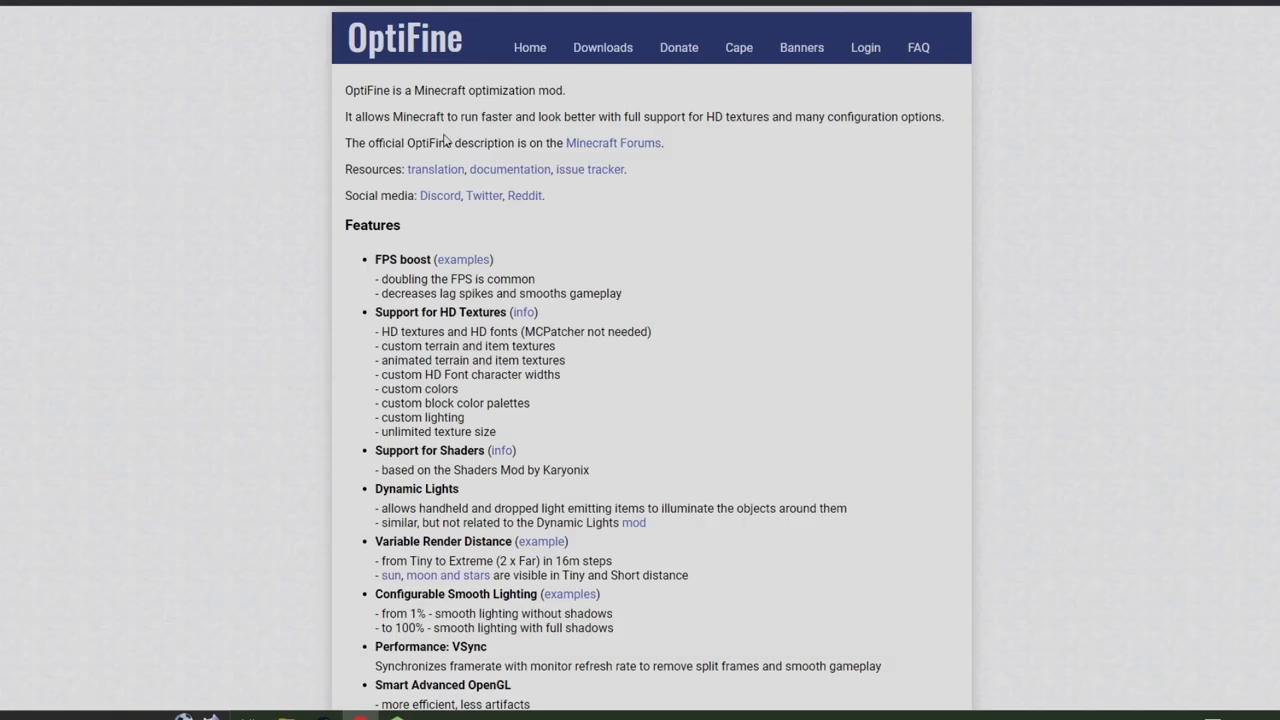
left_click(618, 52)
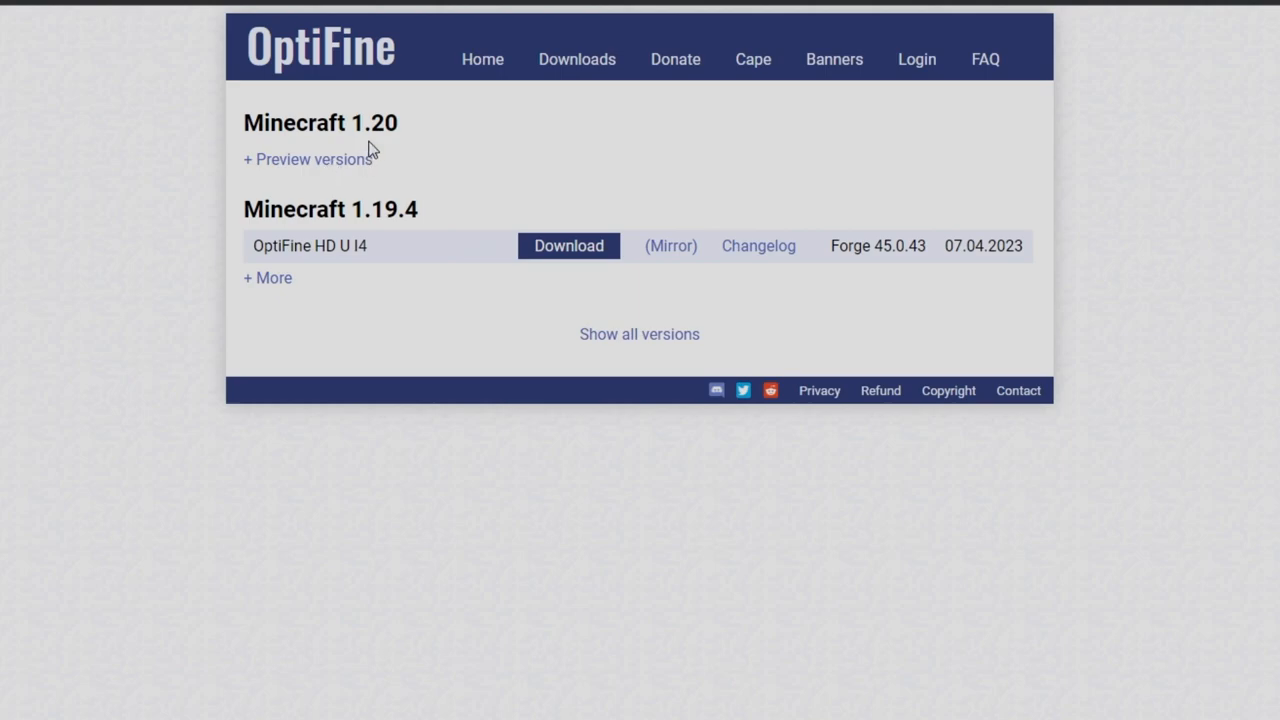
left_click(300, 162)
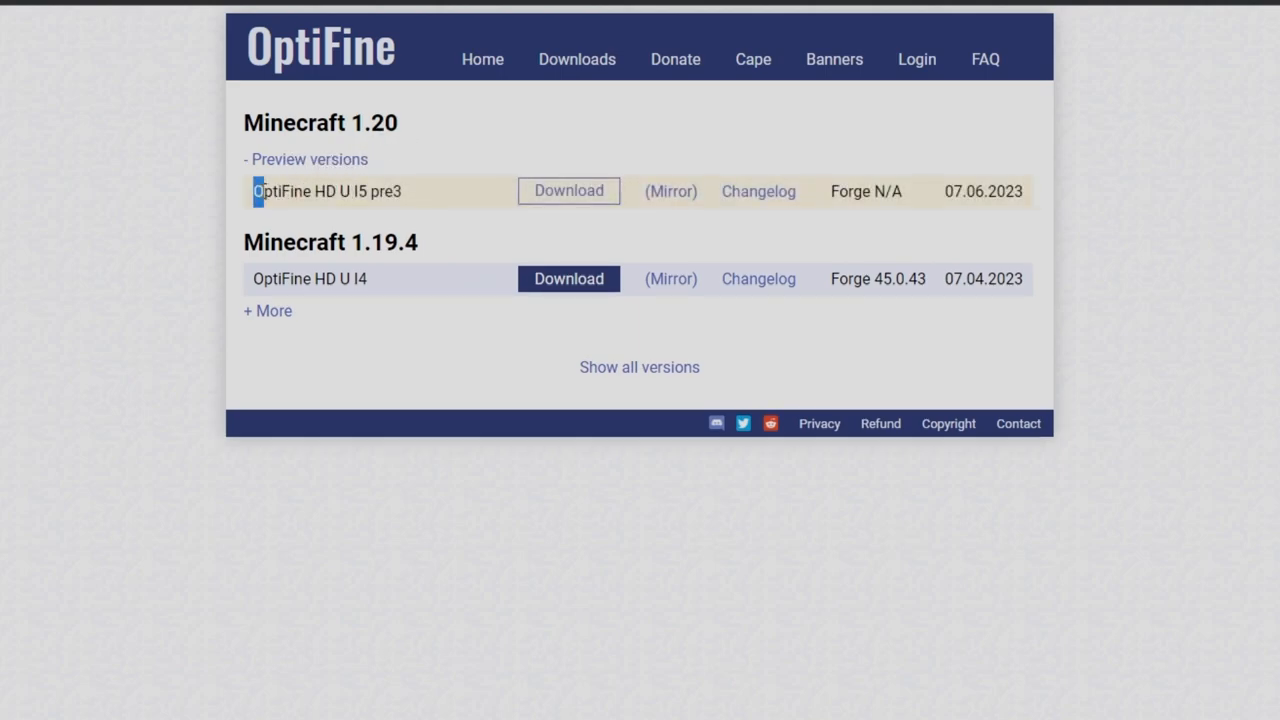
Download the OptiFine HD U I5 pre3 preview jar for Minecraft 1.20
left_click_drag(255, 191, 410, 191)
left_click(453, 202)
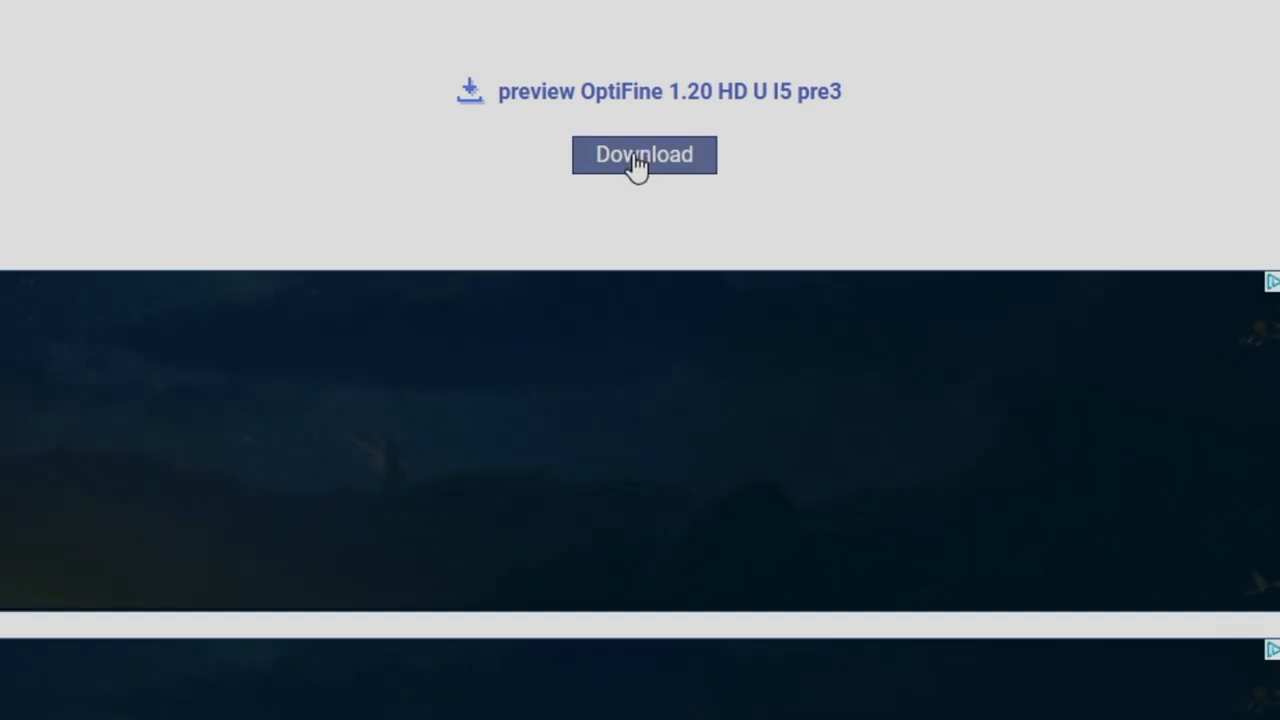
left_click(637, 160)
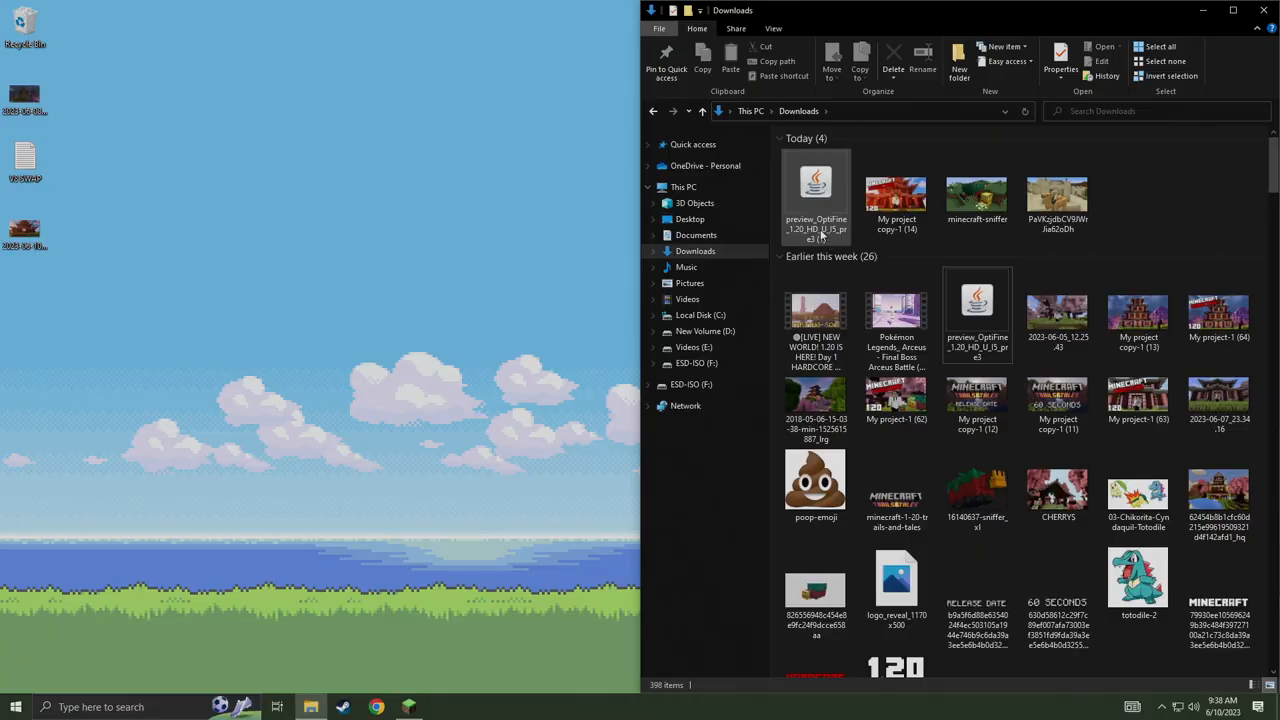
Move the preview_OptiFine jar from Downloads onto the desktop and select it there
left_click_drag(815, 228, 339, 150)
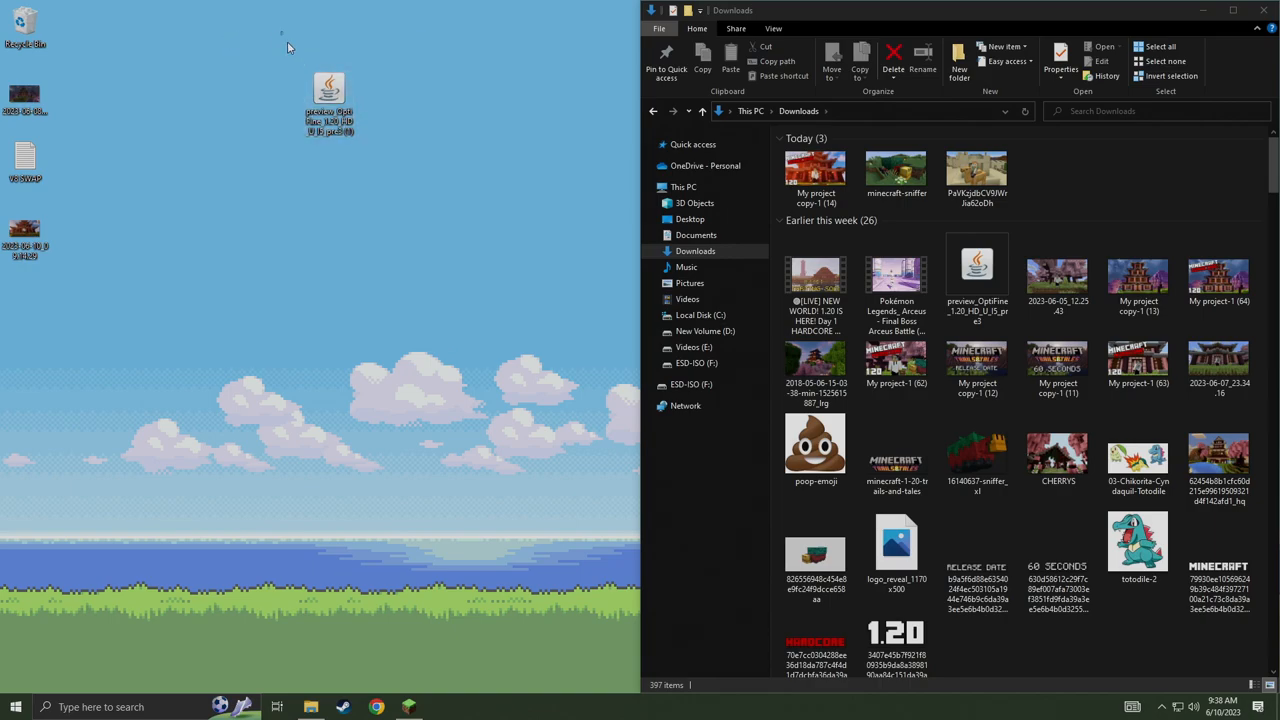
mouse_move(282, 32)
left_mouse_down()
mouse_move(390, 230)
mouse_move(259, 23)
left_mouse_up()
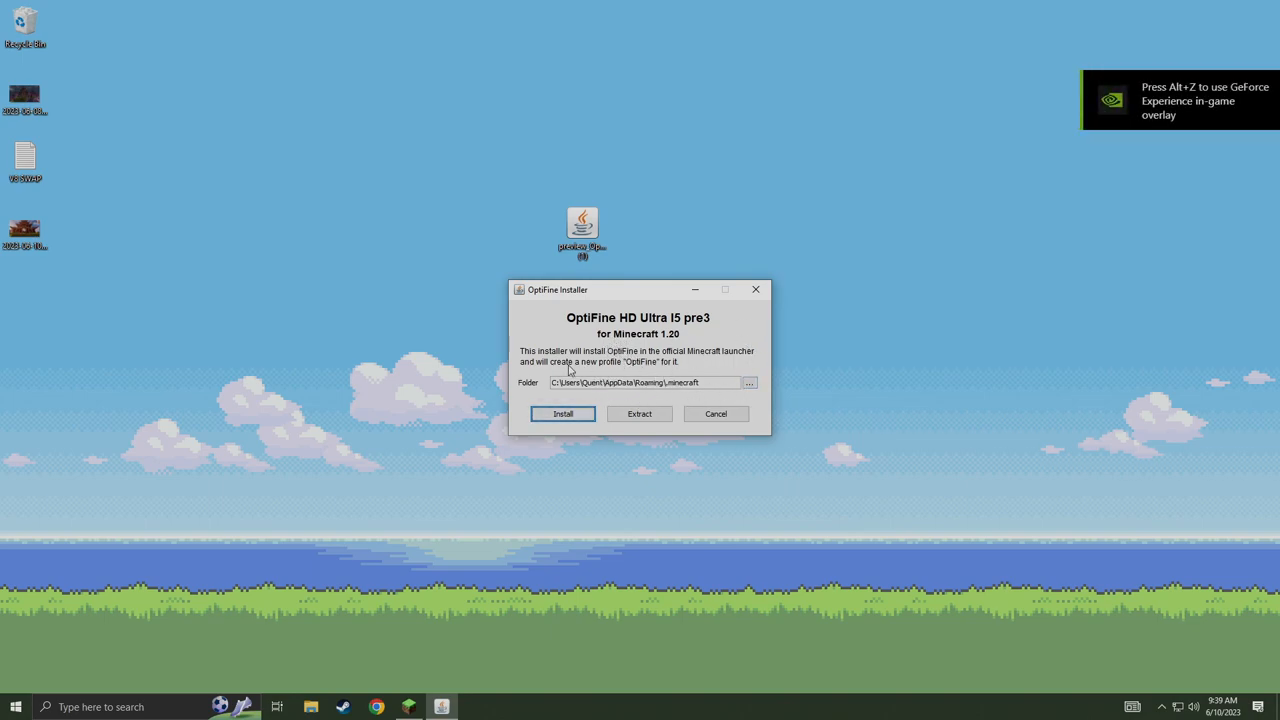
Run the installer to put OptiFine HD Ultra I5 pre3 into the Minecraft folder
left_click(570, 416)
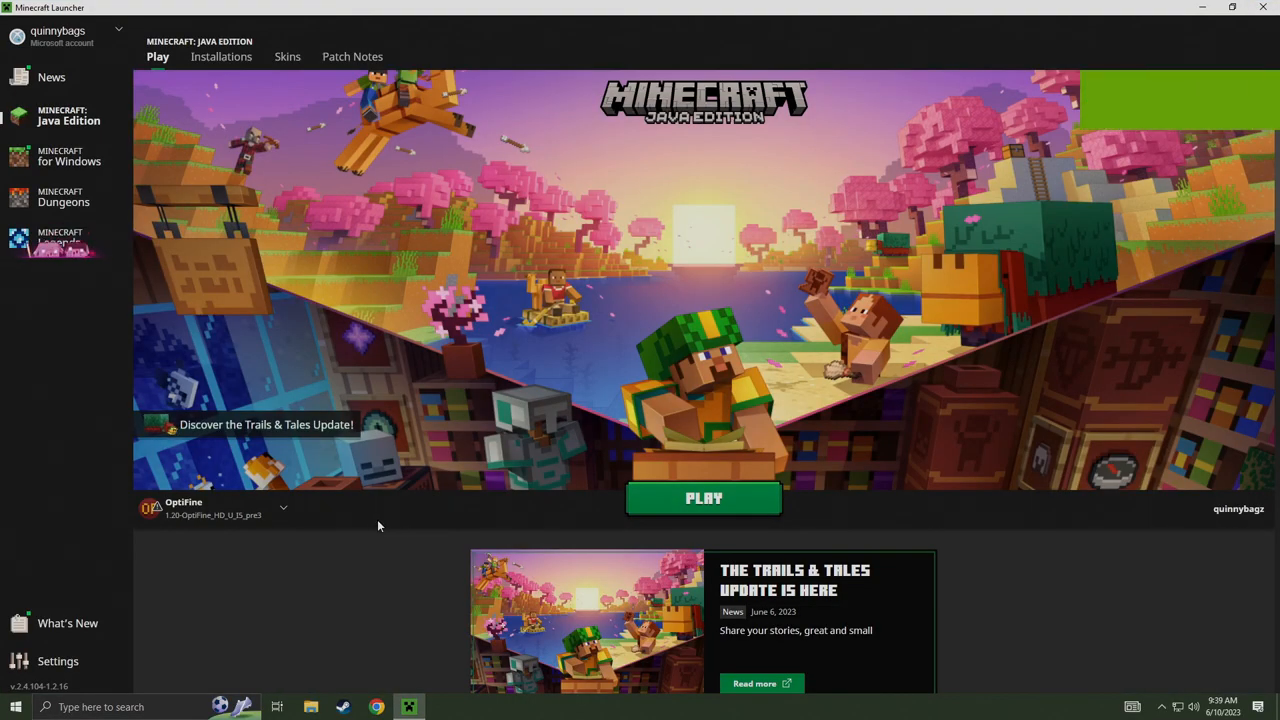
mouse_move(210, 509)
left_click(259, 518)
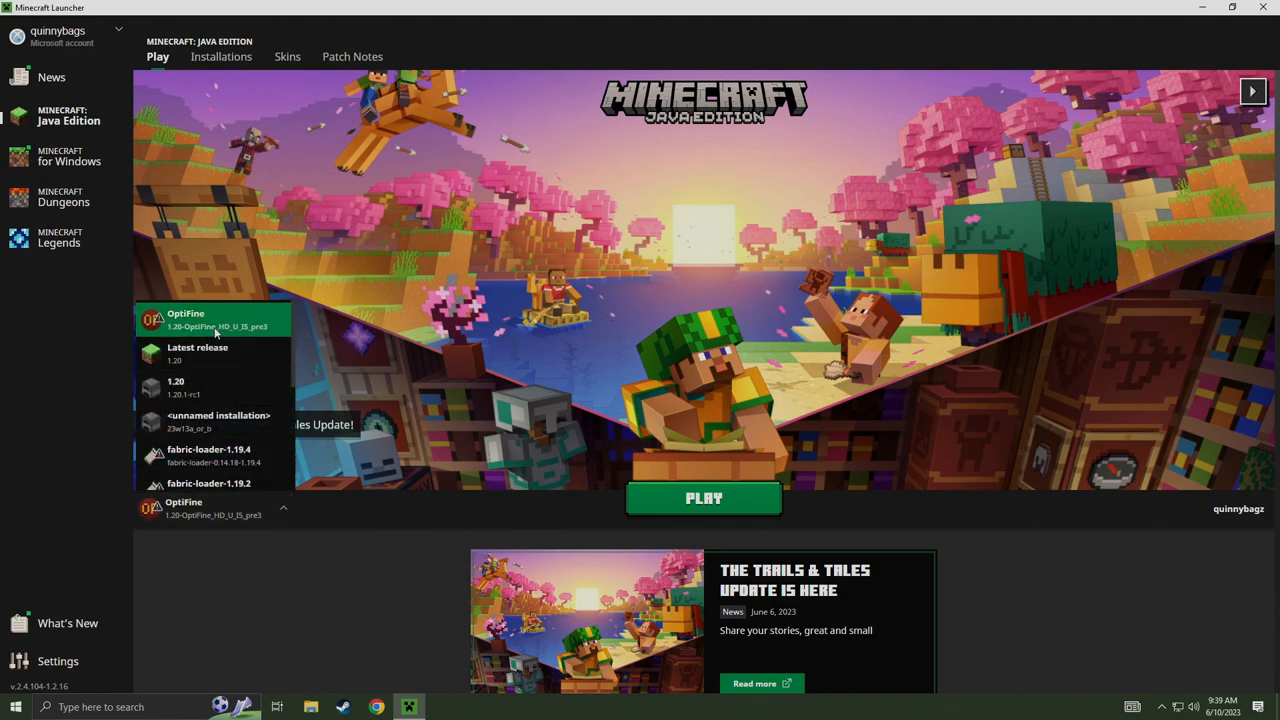
scroll(235, 397, "up", 3)
scroll(235, 397, "down", 5)
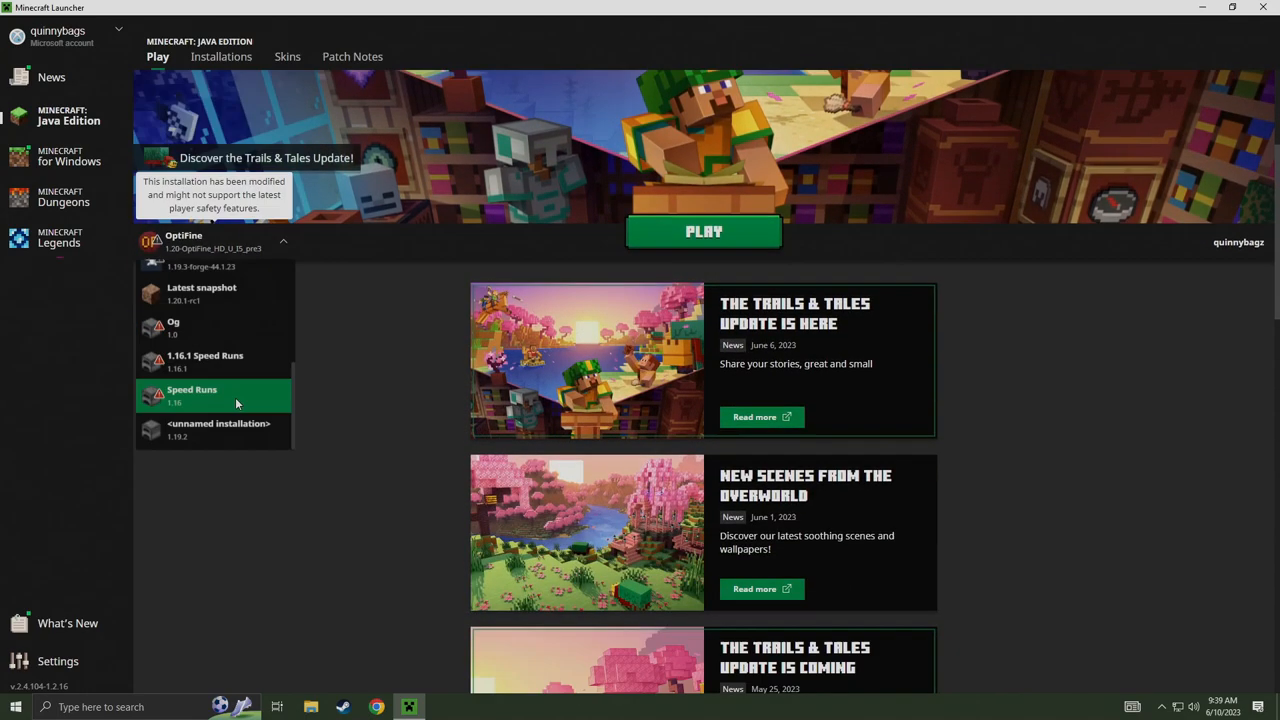
scroll(274, 445, "up", 3)
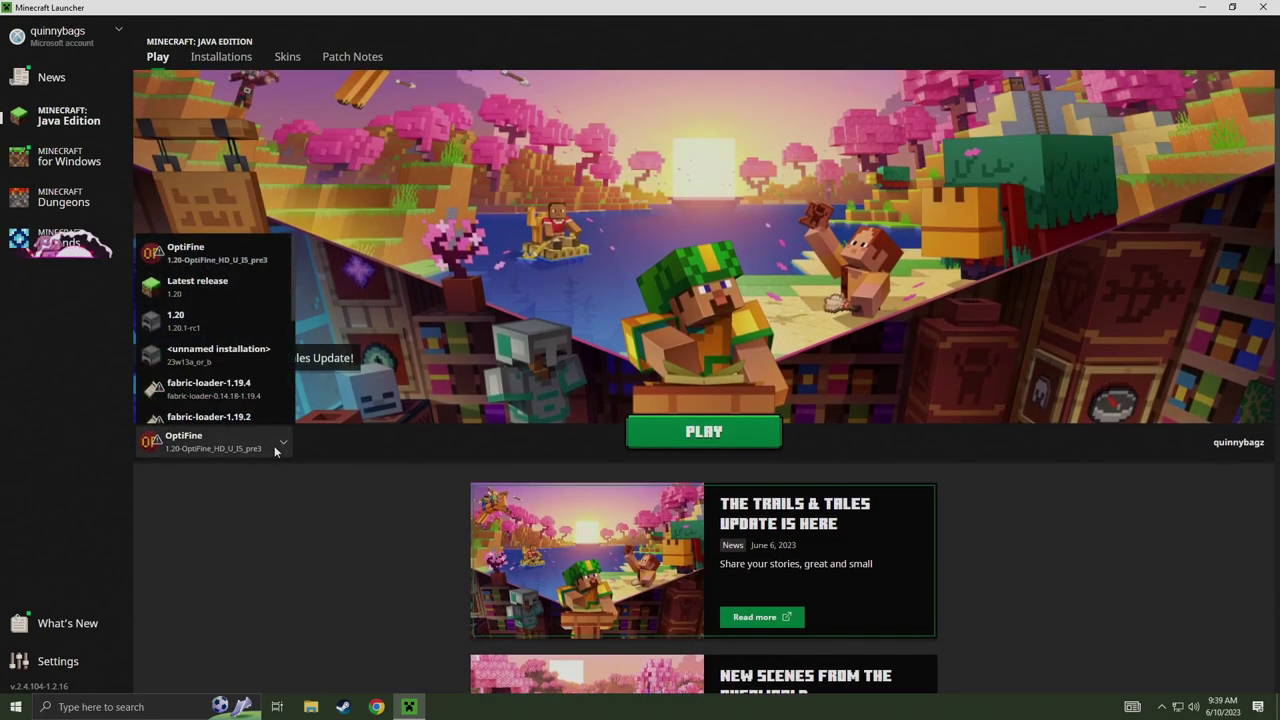
left_click(215, 253)
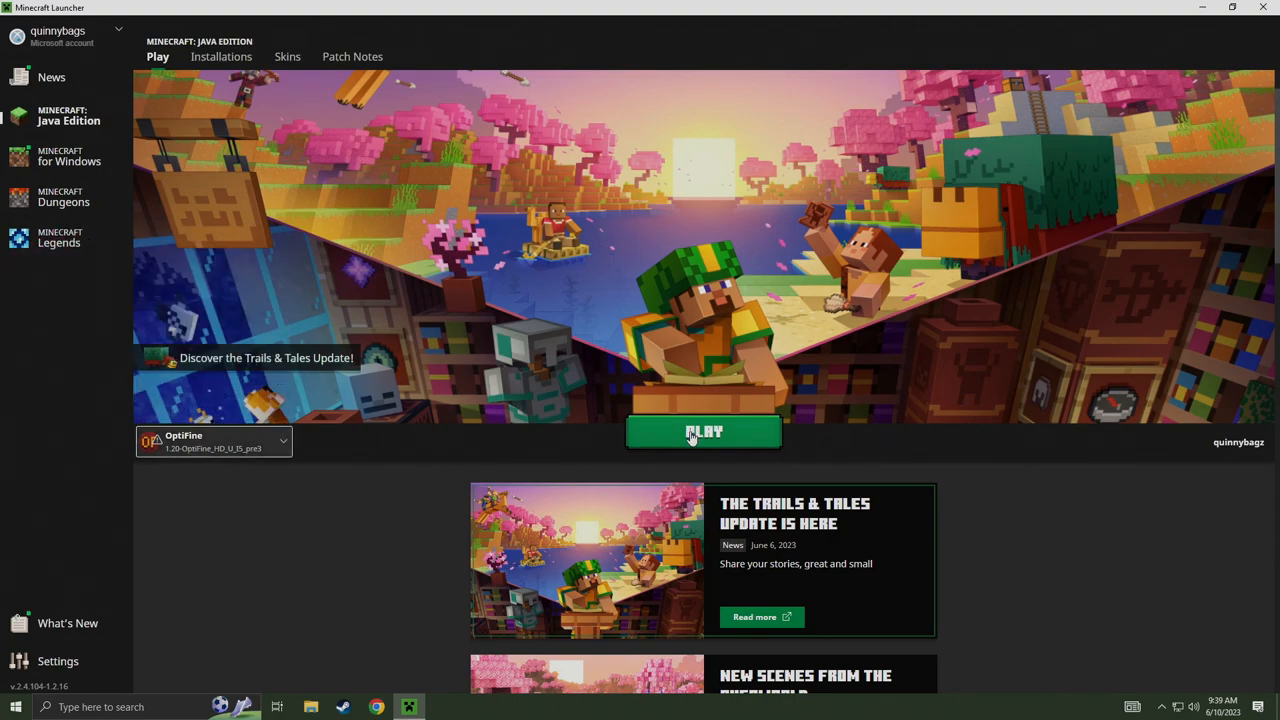
scroll(691, 437, "up", 3)
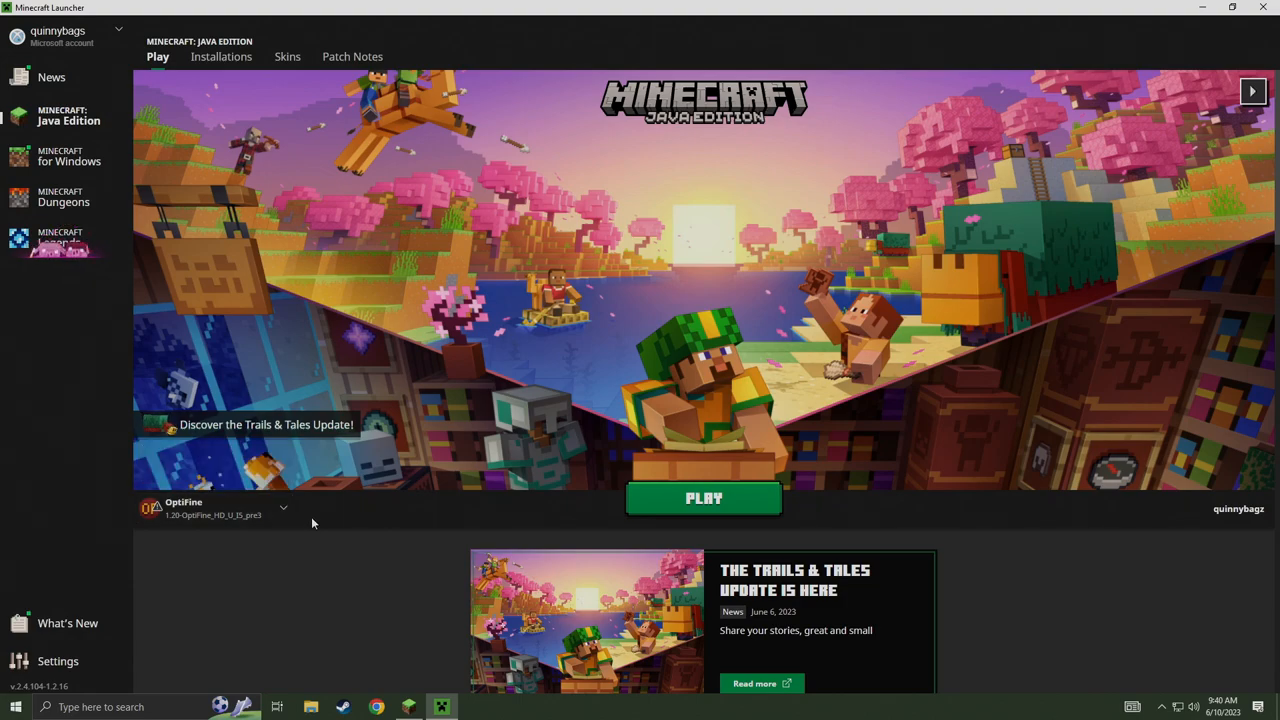
Create a new installation using version release 1.20-OptiFine_HD_U_I5_pre3
left_click(220, 57)
left_click(458, 142)
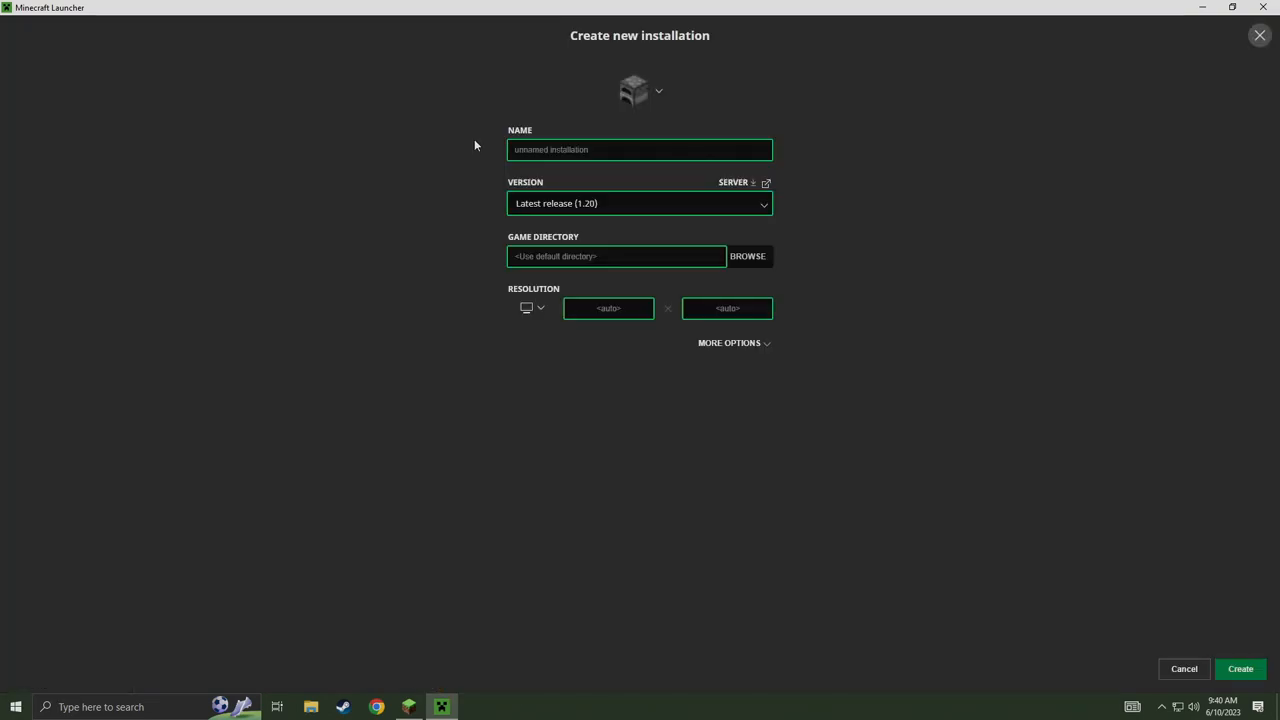
left_click(630, 203)
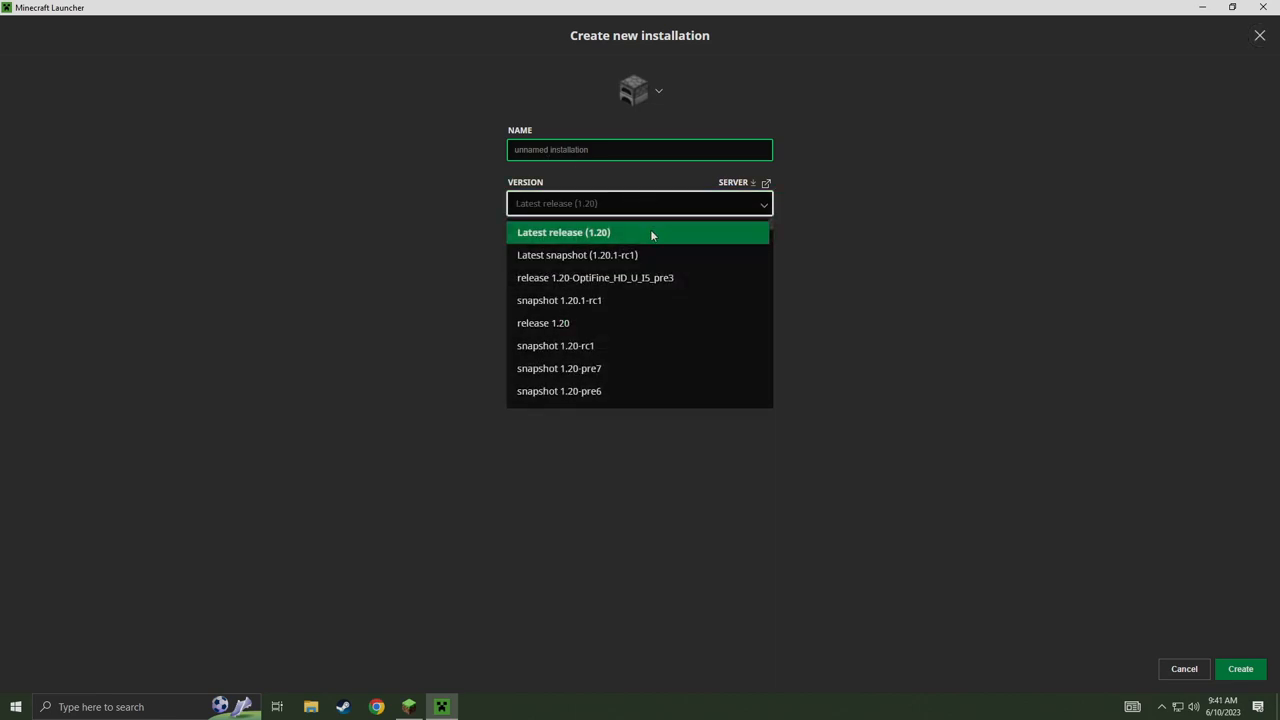
left_click(604, 279)
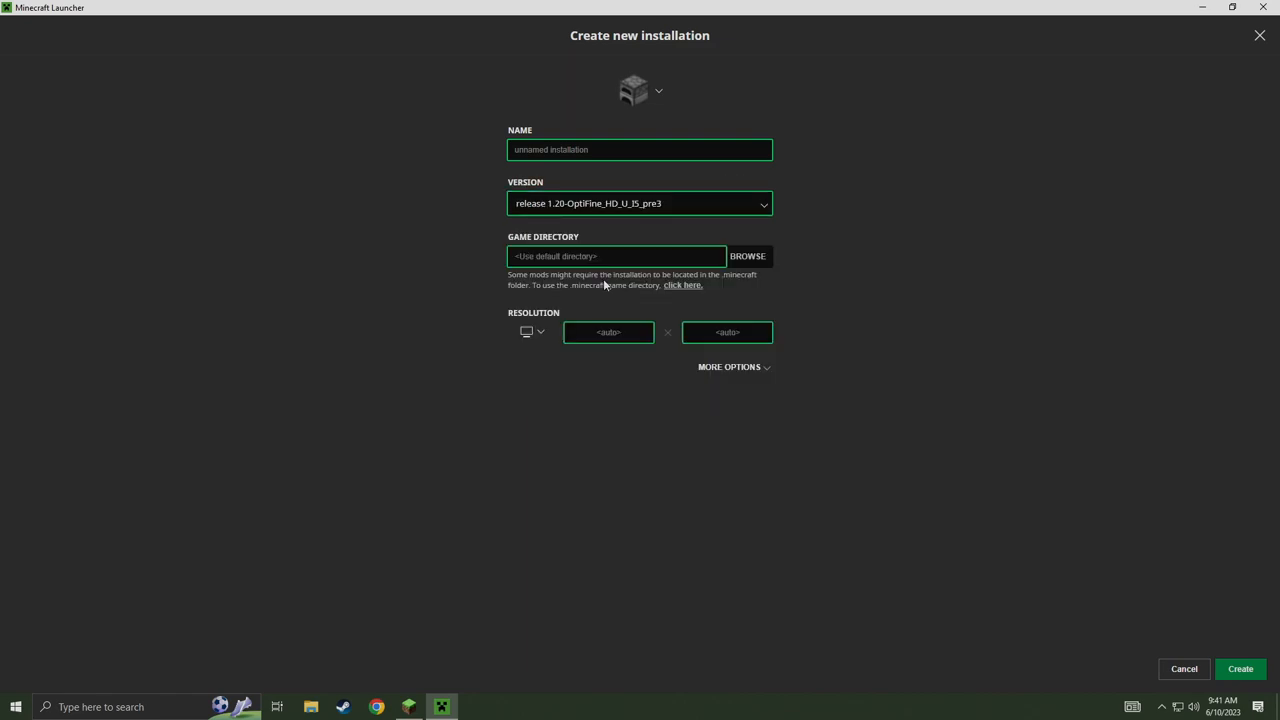
Give the new installation a pumpkin block icon under More Options
left_click(740, 366)
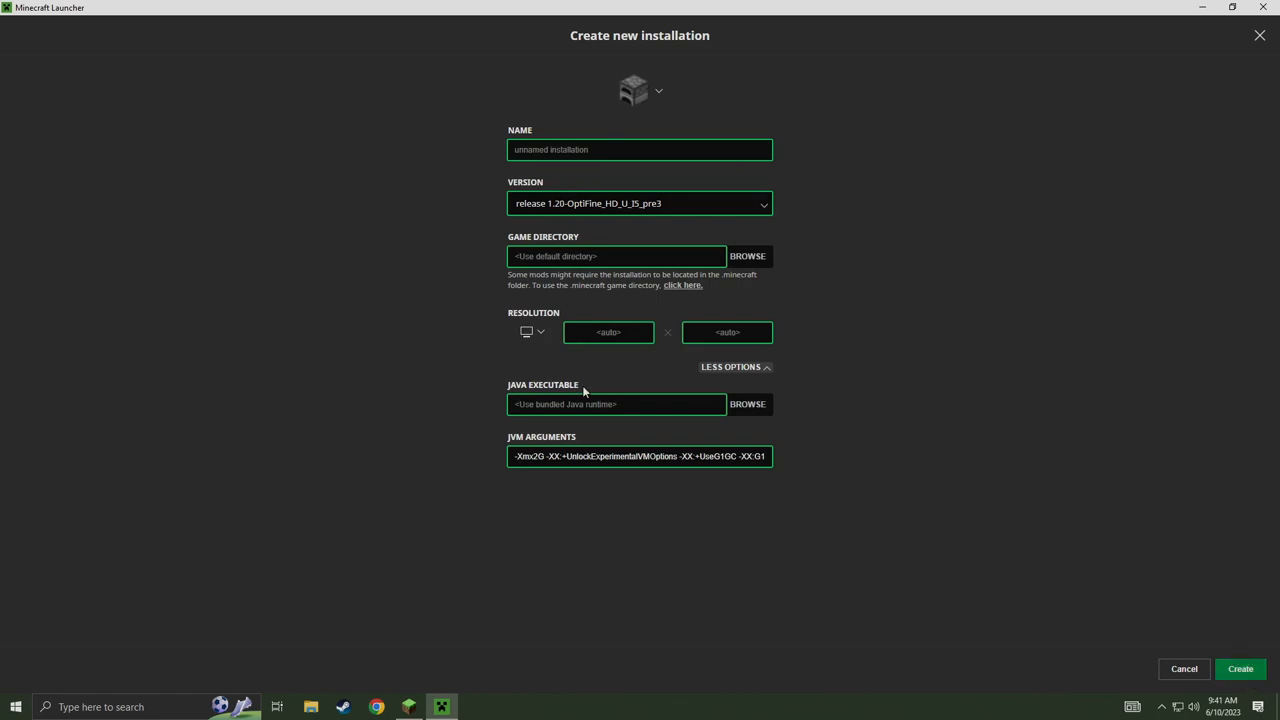
left_click(654, 95)
left_click(634, 159)
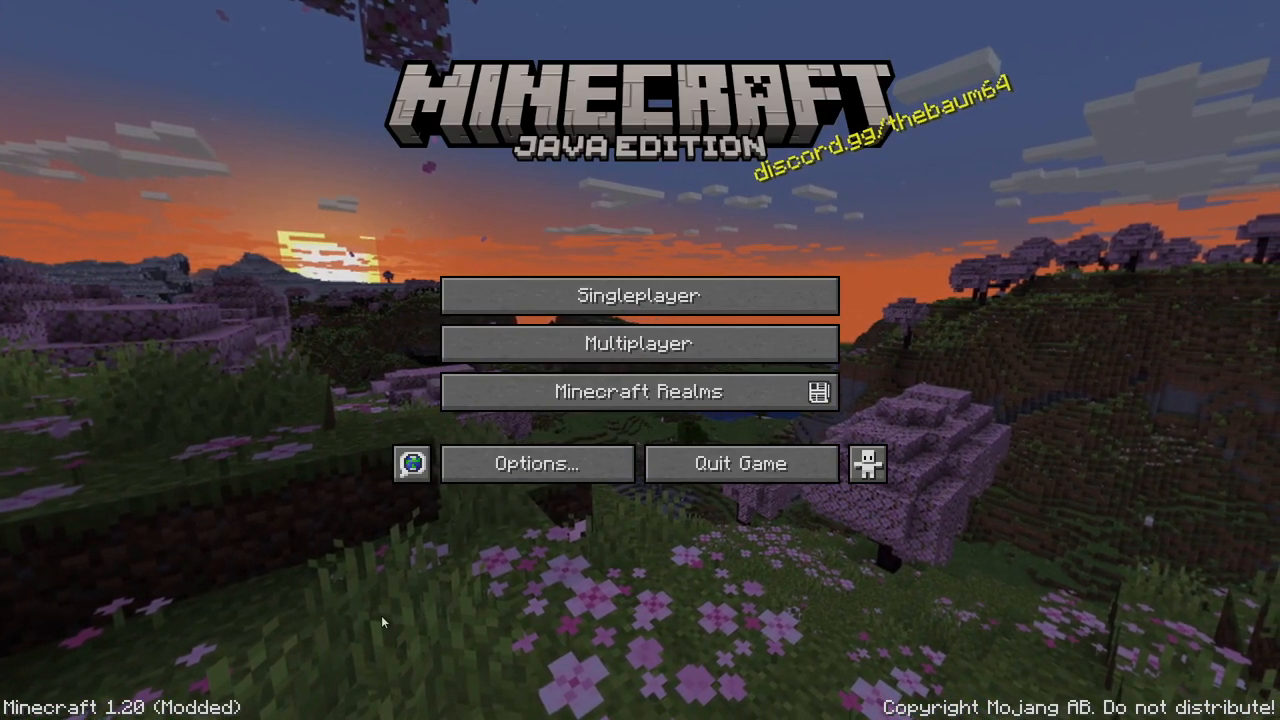
View the OptiFine video settings from the title screen, then leave them
left_click(537, 463)
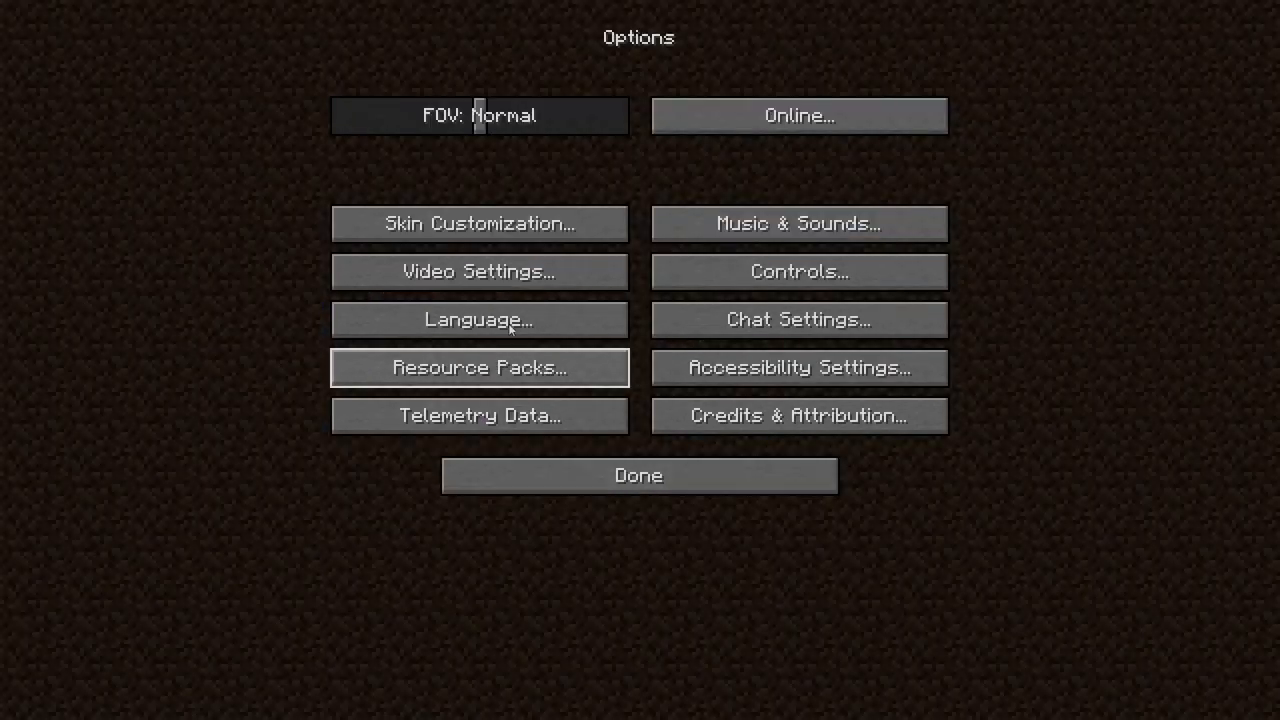
left_click(480, 272)
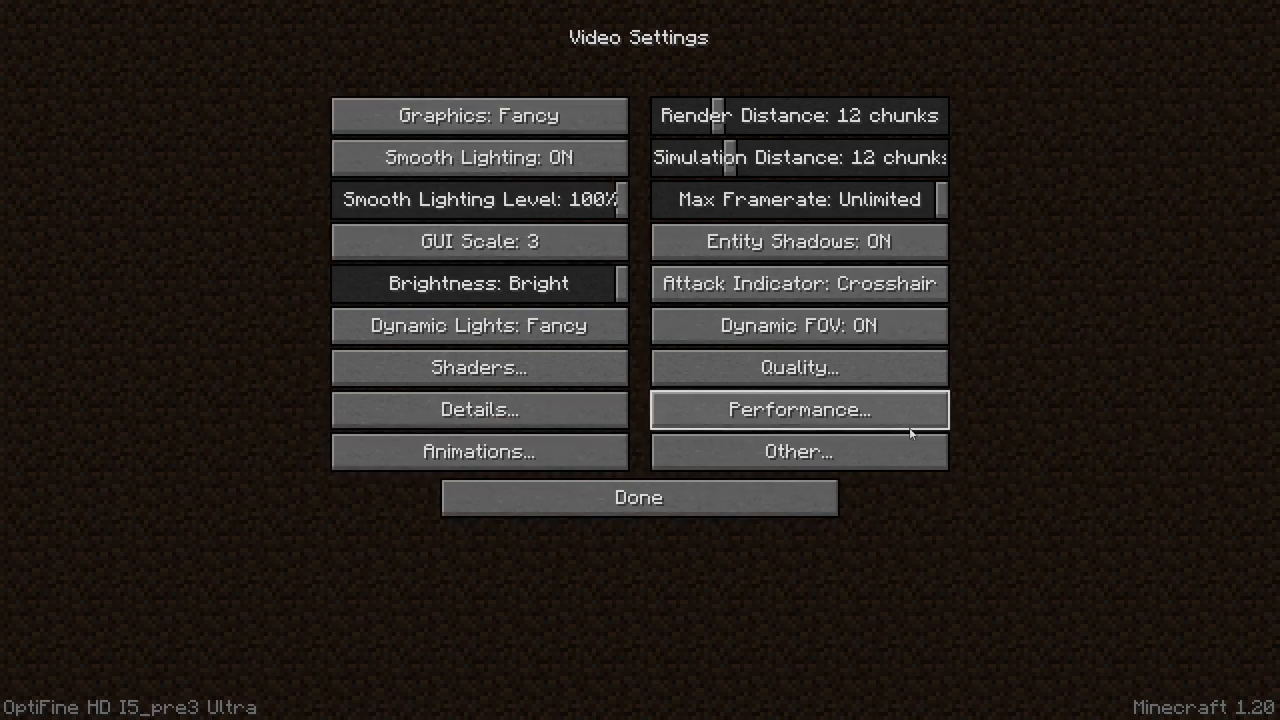
left_click(639, 498)
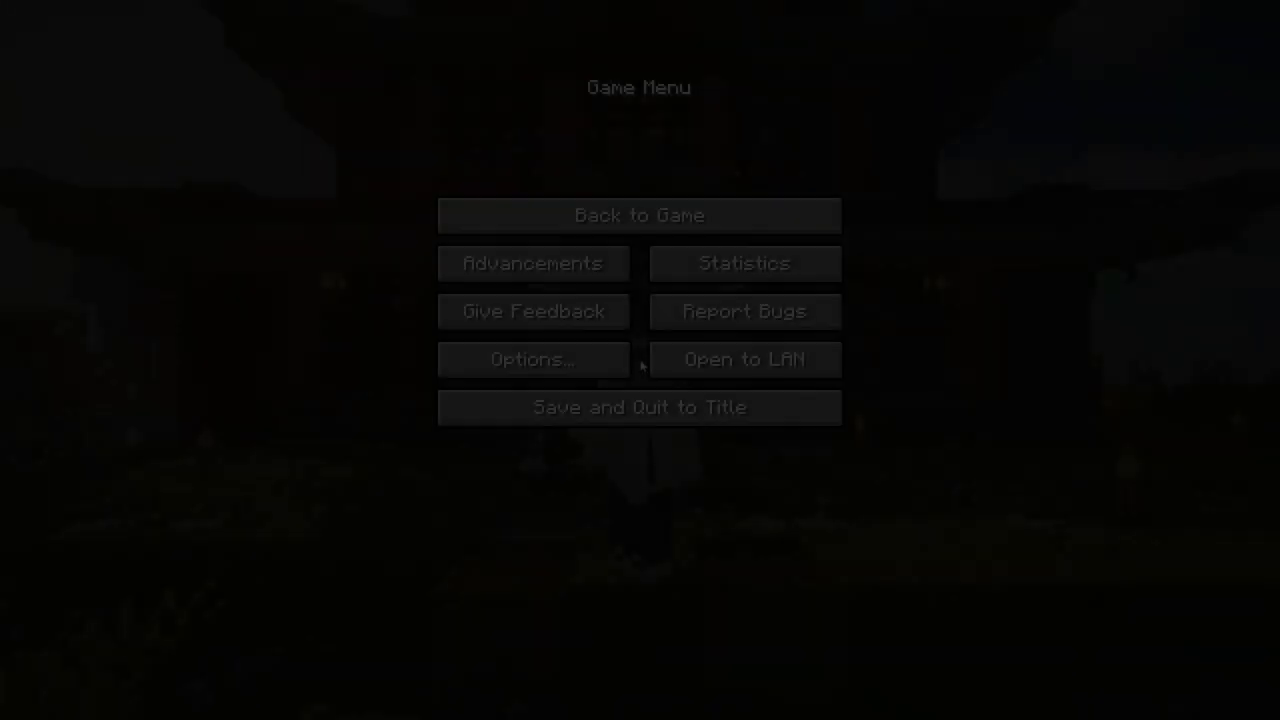
Reach the OptiFine video settings again from the in-world pause menu
left_click(618, 368)
left_click(480, 263)
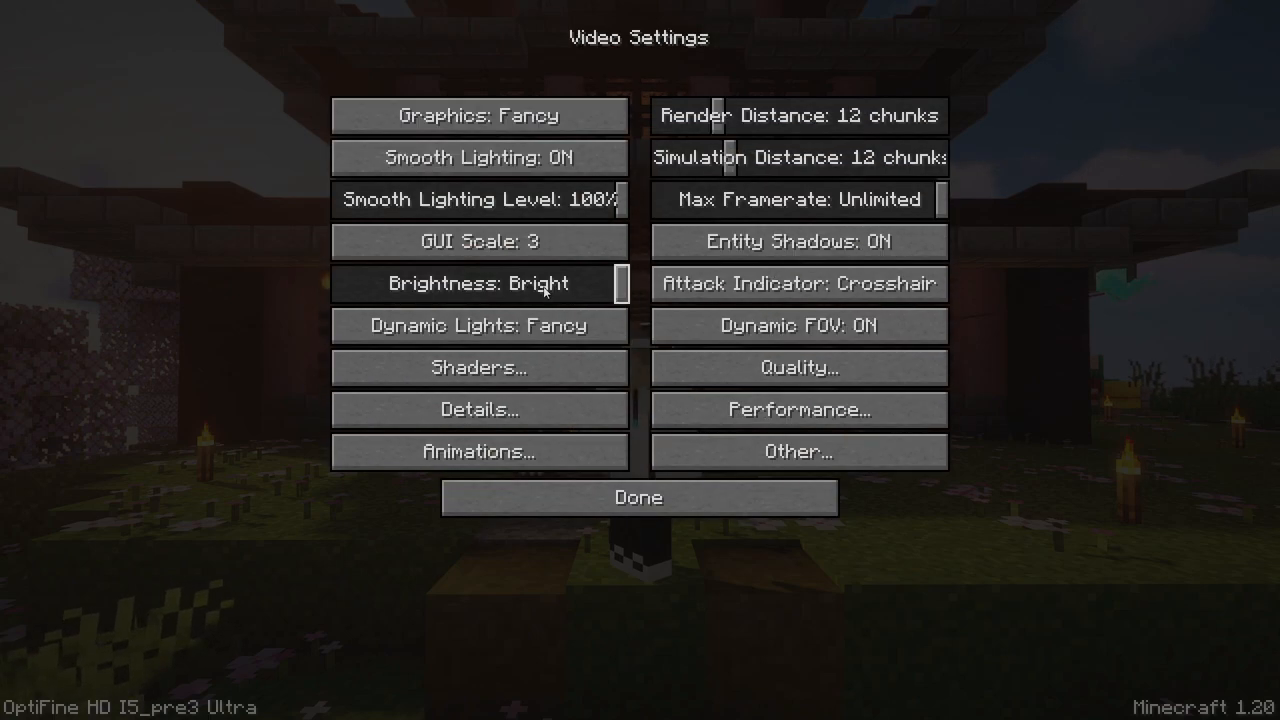
Check the Shaders list and shader folder, then return to the world with Sildur's Vibrant shaders active
left_click(540, 378)
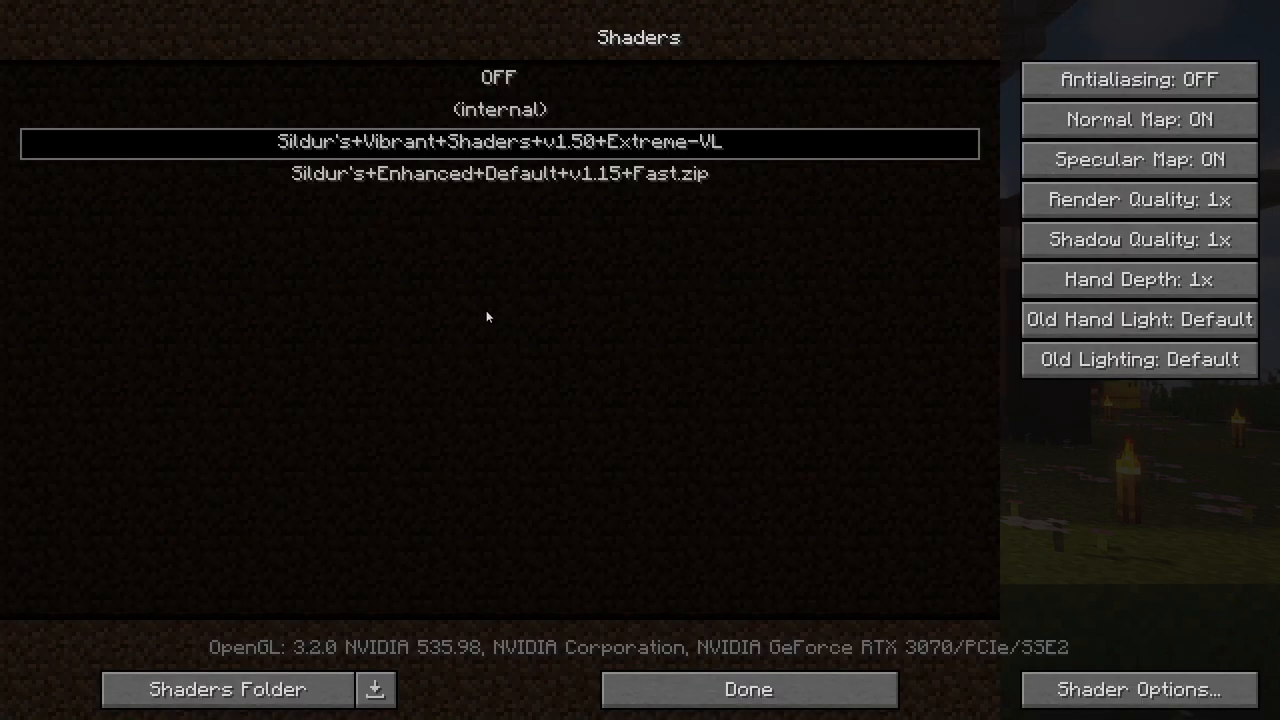
left_click(217, 693)
left_click(749, 689)
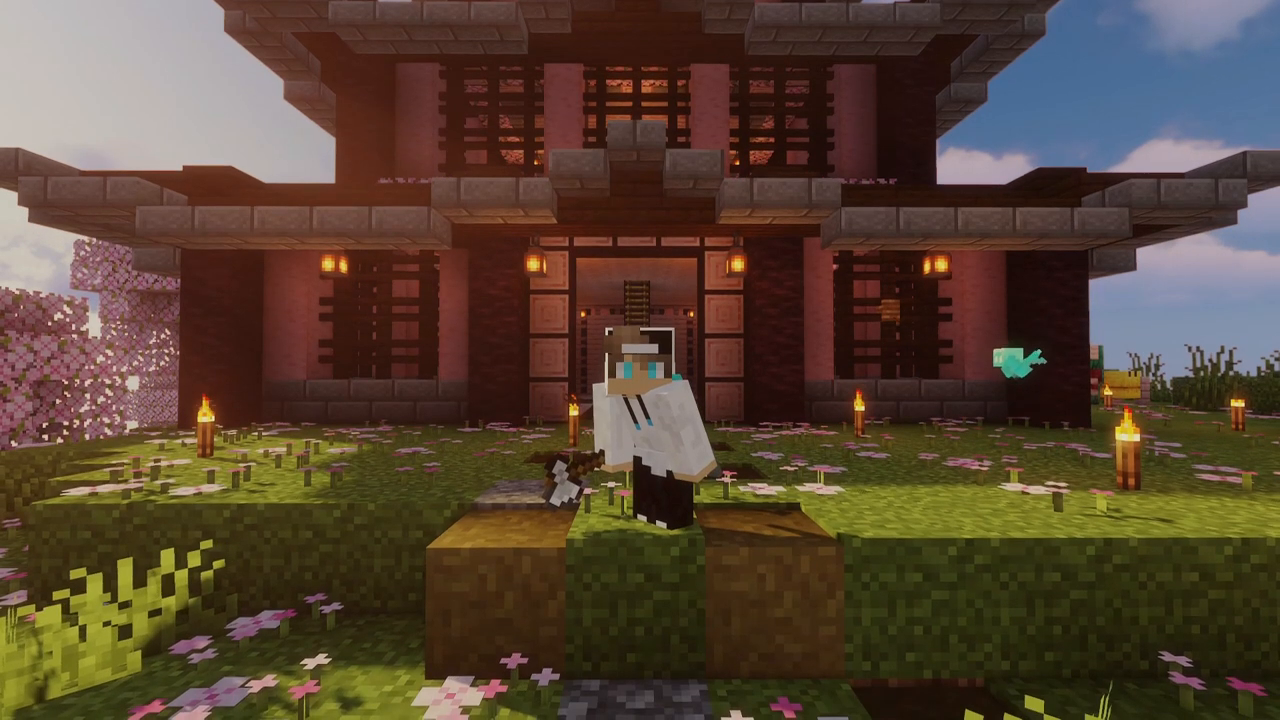